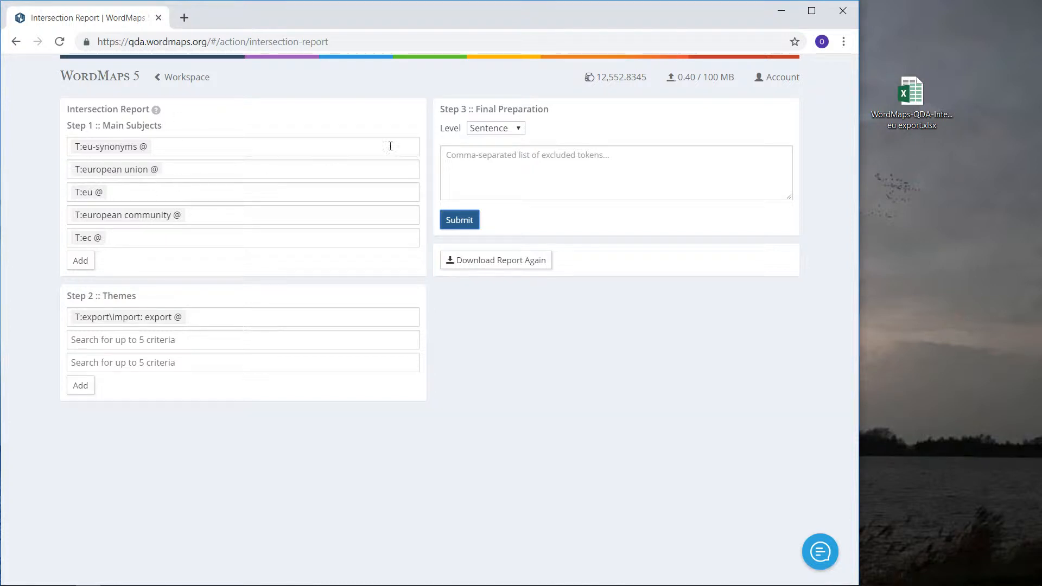
Set the intersection report's level to Sentence and submit the report
{"action": "left_click", "coordinate": [517, 130]}
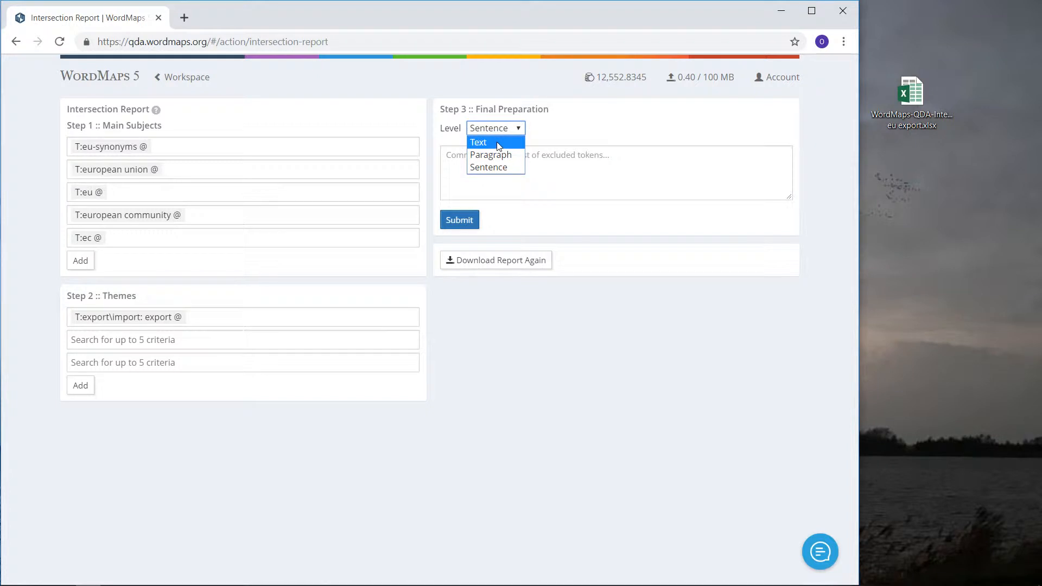
{"action": "left_click", "coordinate": [498, 167]}
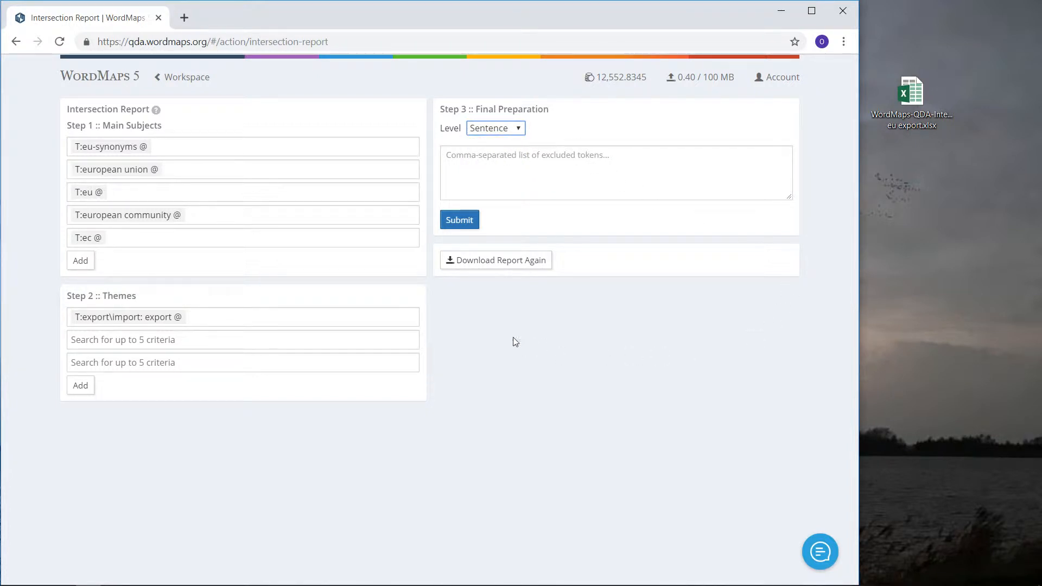
{"action": "left_click", "coordinate": [463, 225]}
Open the exported WordMaps-QDA-Intersection-Report eu export.xlsx in Excel and locate the Texts or Fragments total on the Results sheet
{"action": "left_click", "coordinate": [912, 103]}
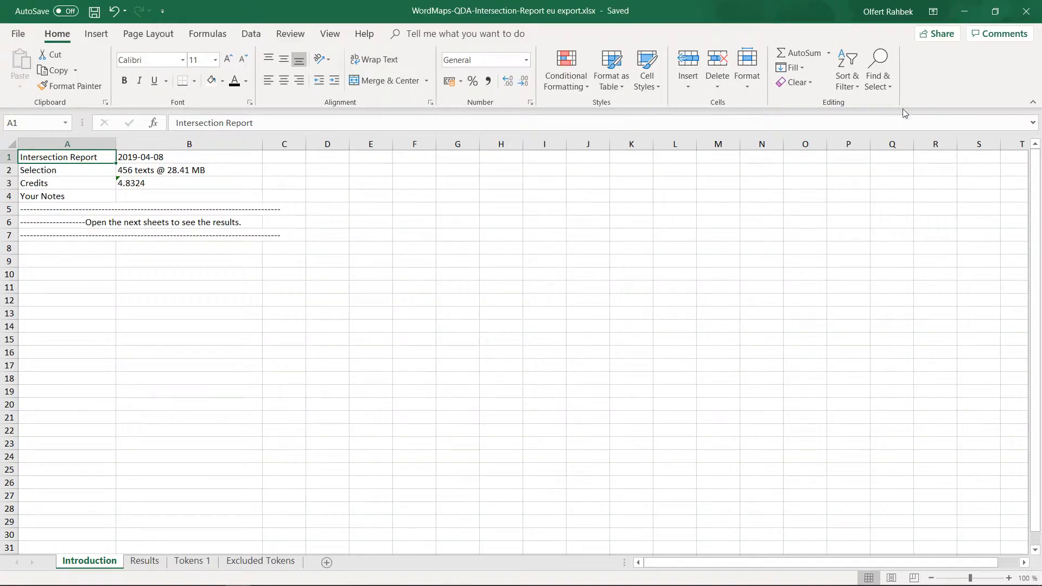
{"action": "left_click", "coordinate": [143, 564]}
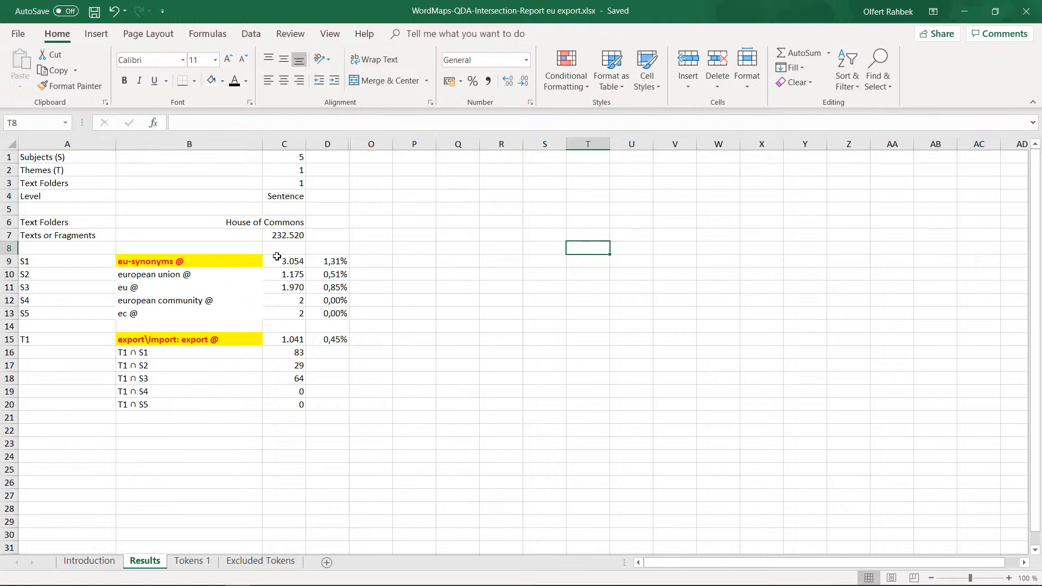
{"action": "left_click", "coordinate": [294, 234]}
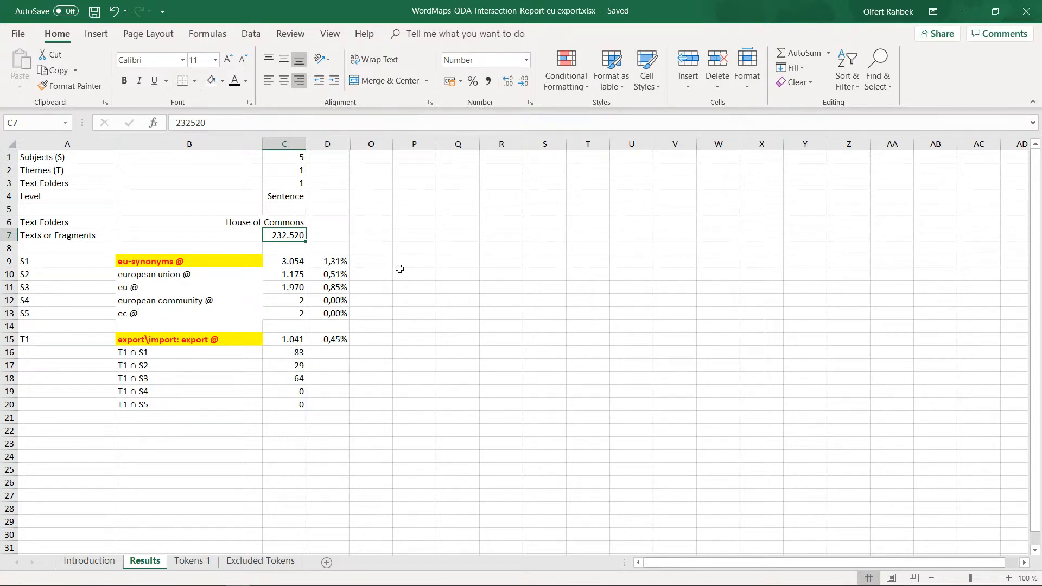
Inspect the sentence counts for the EU subjects S1 to S5, including eu-synonyms, european union, eu and ec
{"action": "left_click", "coordinate": [283, 260]}
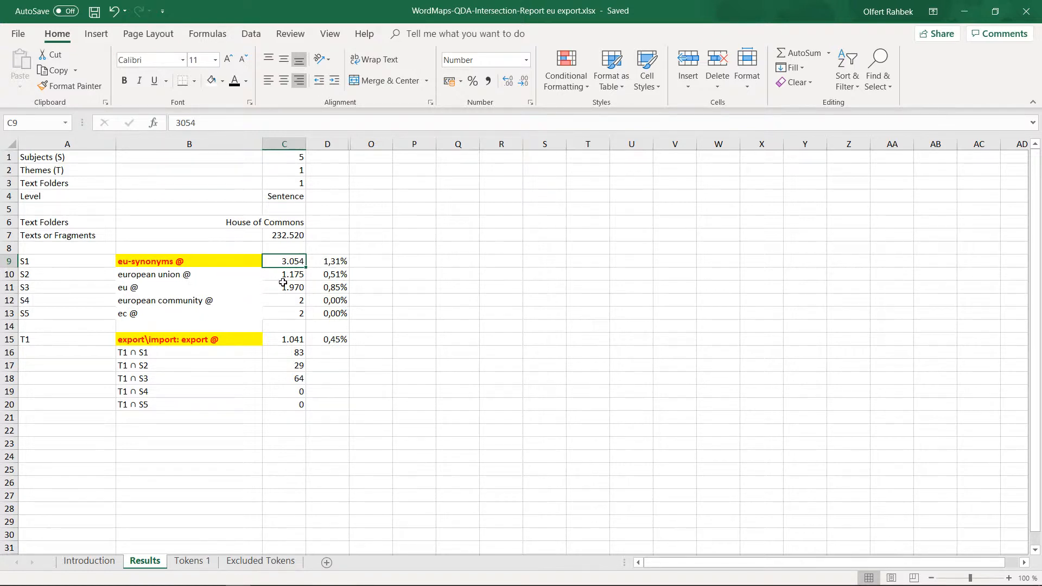
{"action": "left_click", "coordinate": [132, 289]}
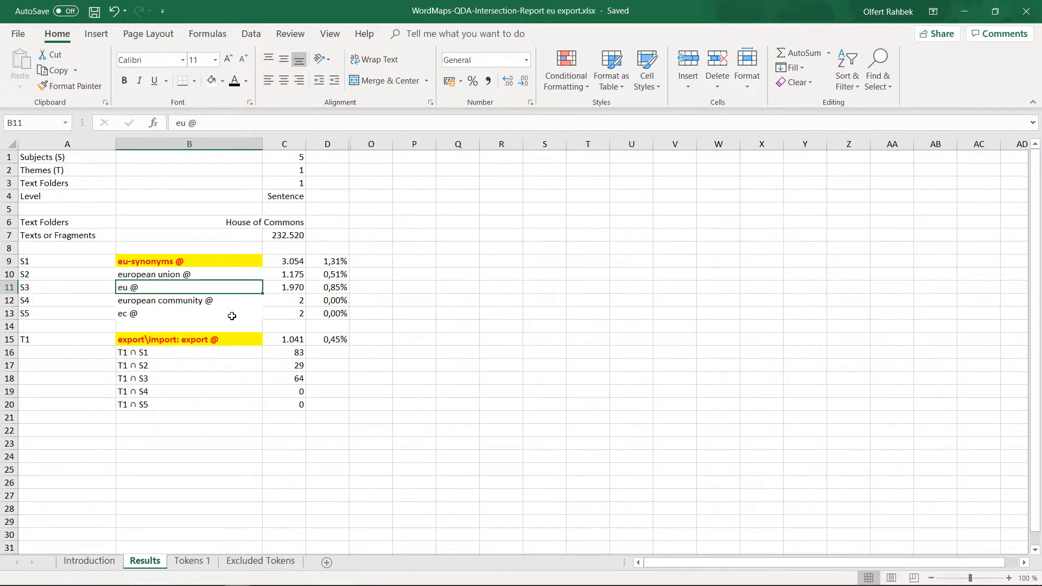
{"action": "left_click", "coordinate": [294, 289]}
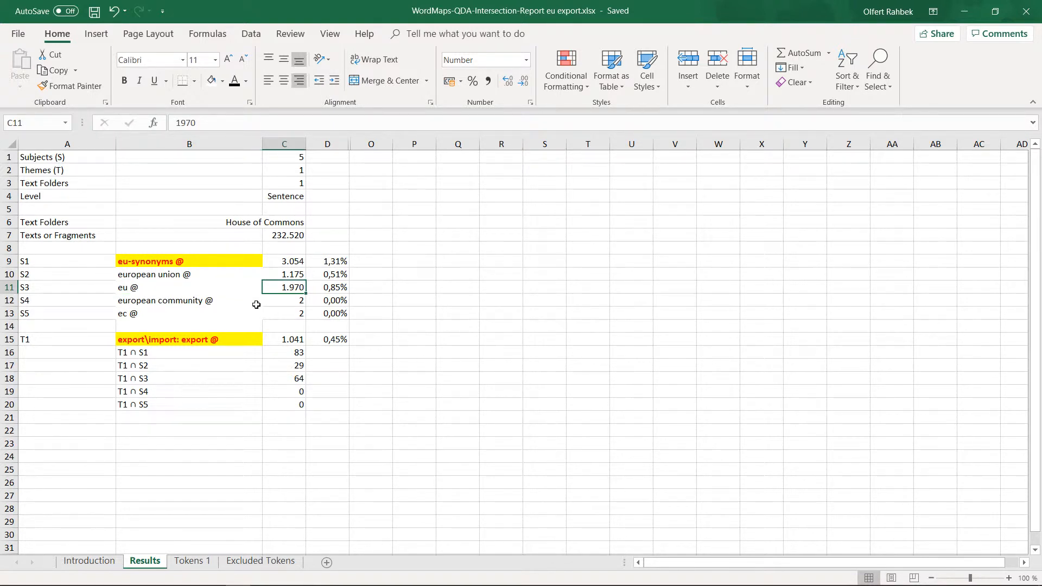
{"action": "left_click", "coordinate": [280, 274]}
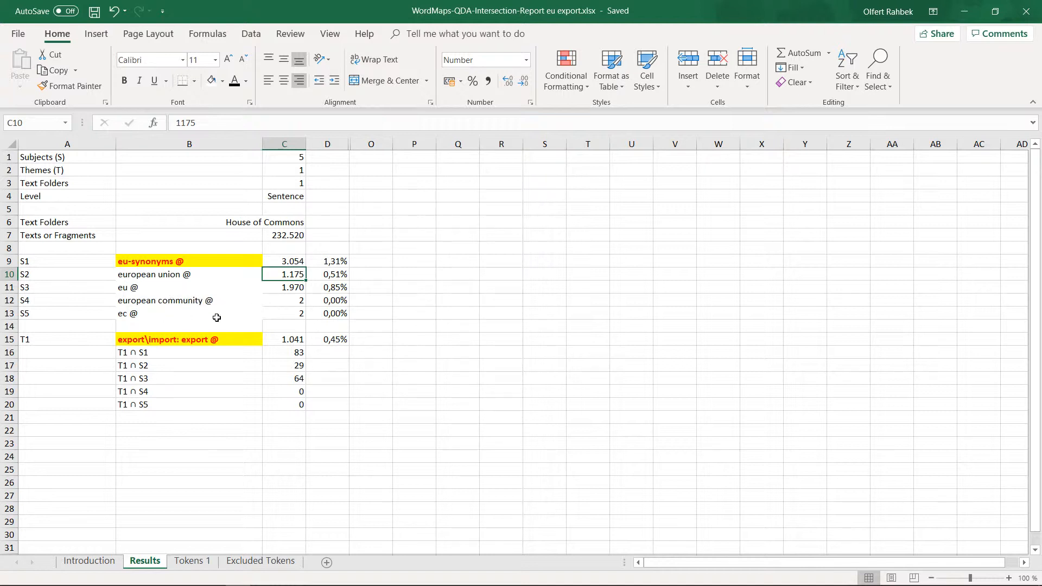
{"action": "left_click", "coordinate": [285, 313]}
{"action": "left_click", "coordinate": [162, 314]}
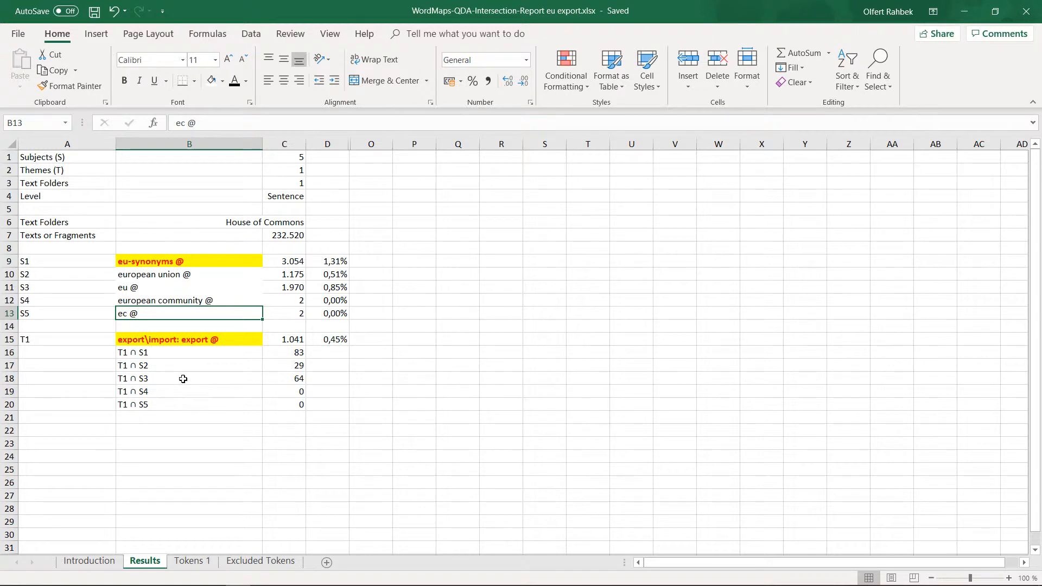
Check the export theme's count and percentage, and compare them with the fragment total and the eu-synonyms percentage
{"action": "left_click", "coordinate": [176, 341]}
{"action": "left_click", "coordinate": [284, 340]}
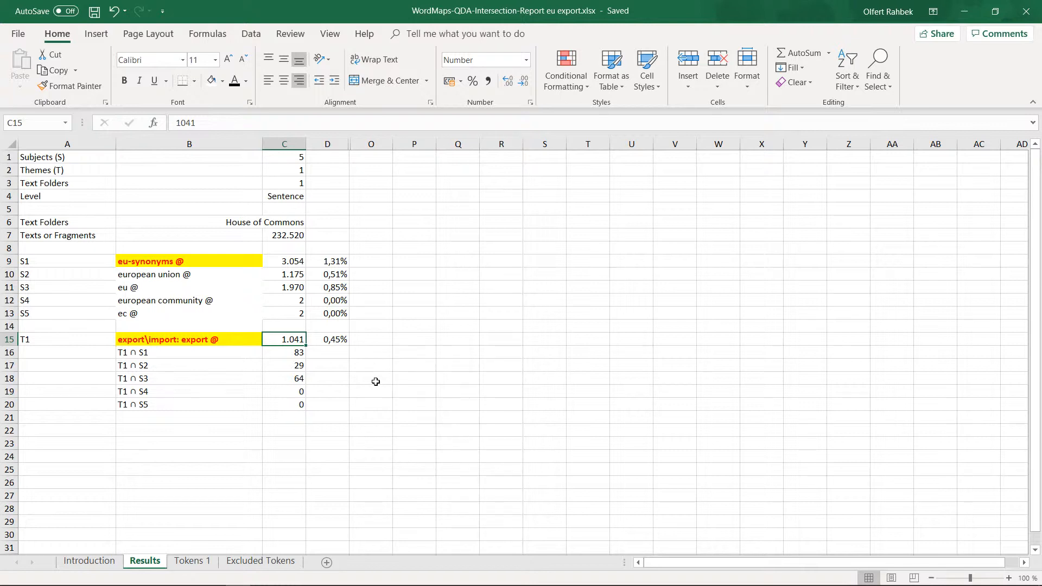
{"action": "left_click", "coordinate": [331, 339]}
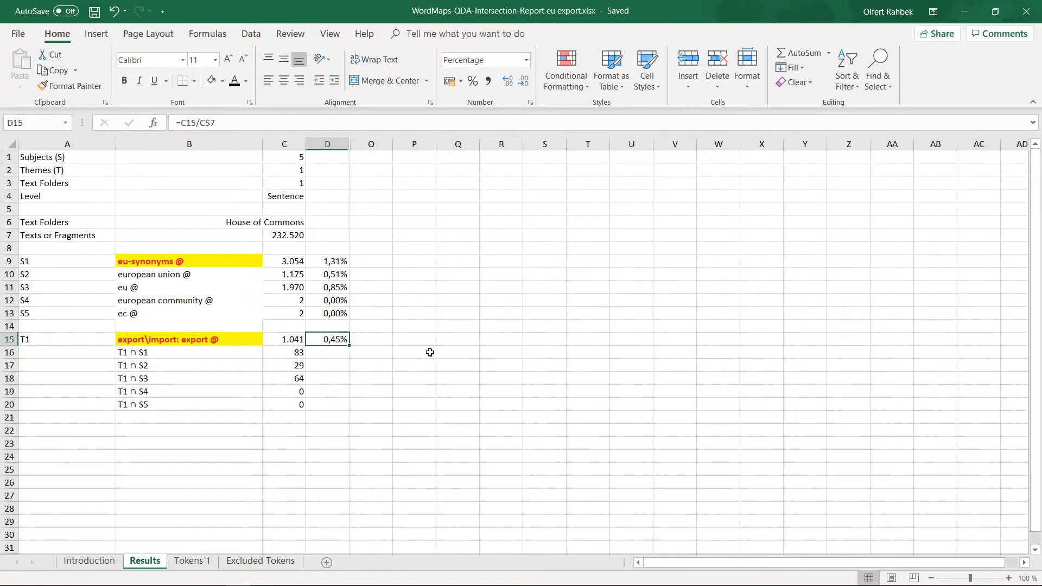
{"action": "left_click", "coordinate": [296, 234]}
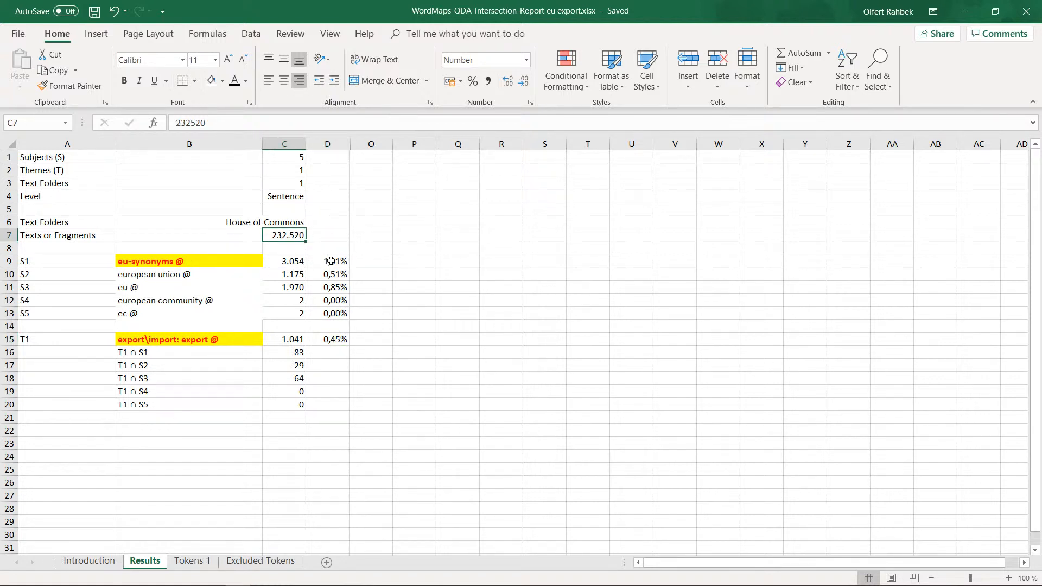
{"action": "left_click", "coordinate": [181, 261]}
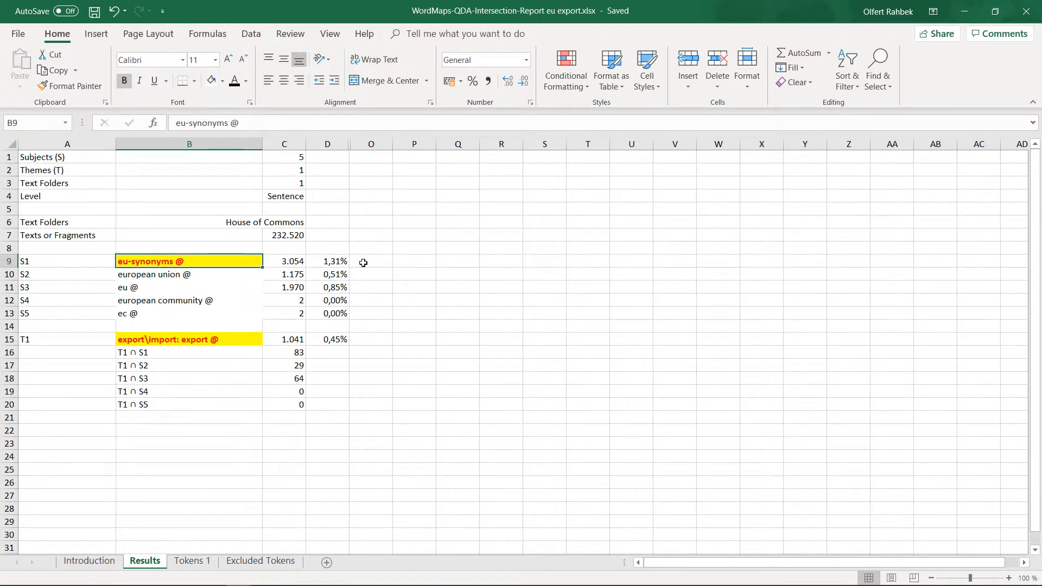
{"action": "left_click", "coordinate": [334, 262]}
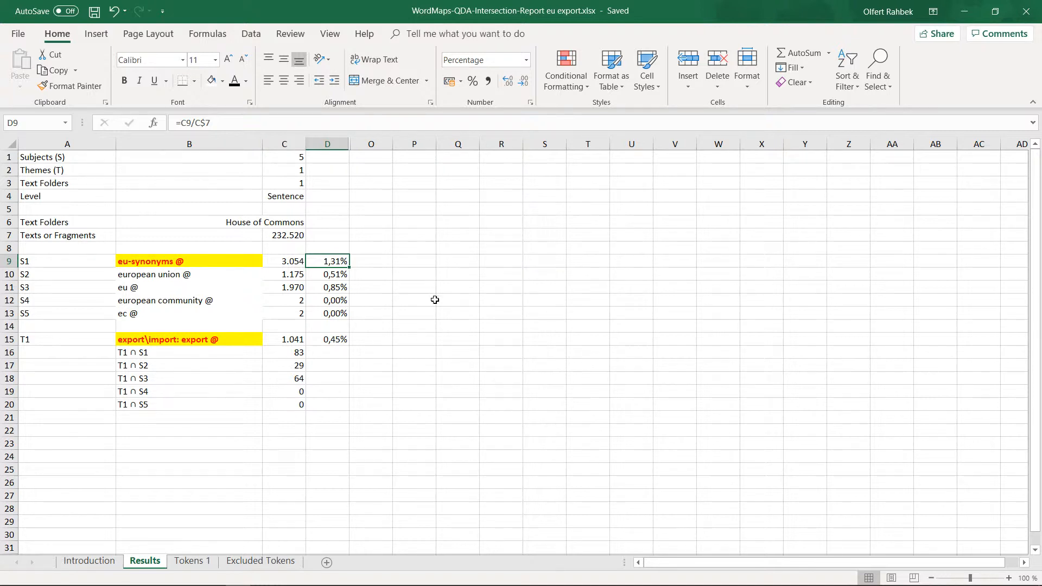
Examine the intersection counts between the export theme T1 and the subjects eu-synonyms, european union and eu
{"action": "left_click", "coordinate": [211, 339]}
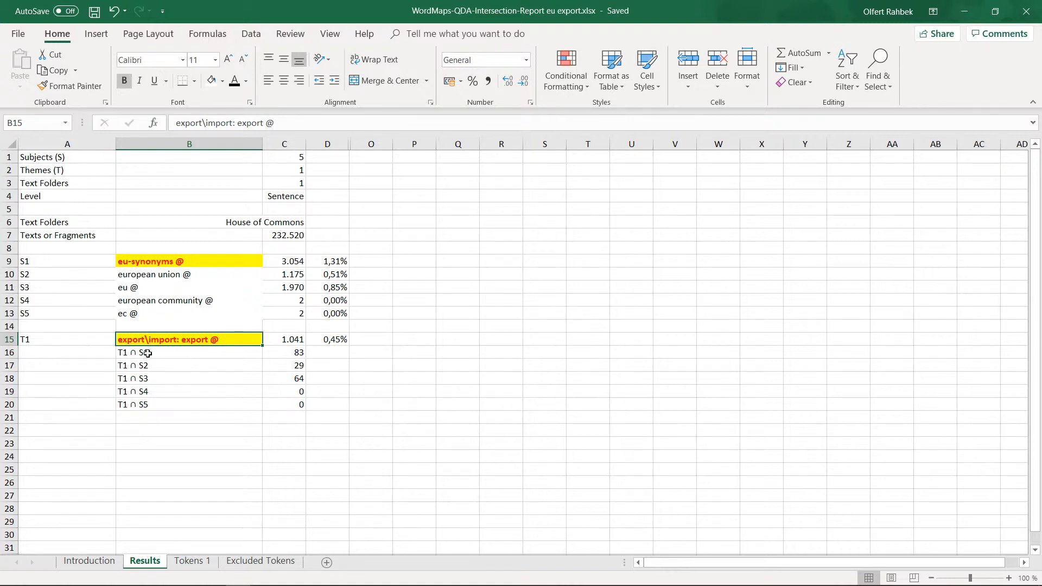
{"action": "left_click", "coordinate": [284, 354]}
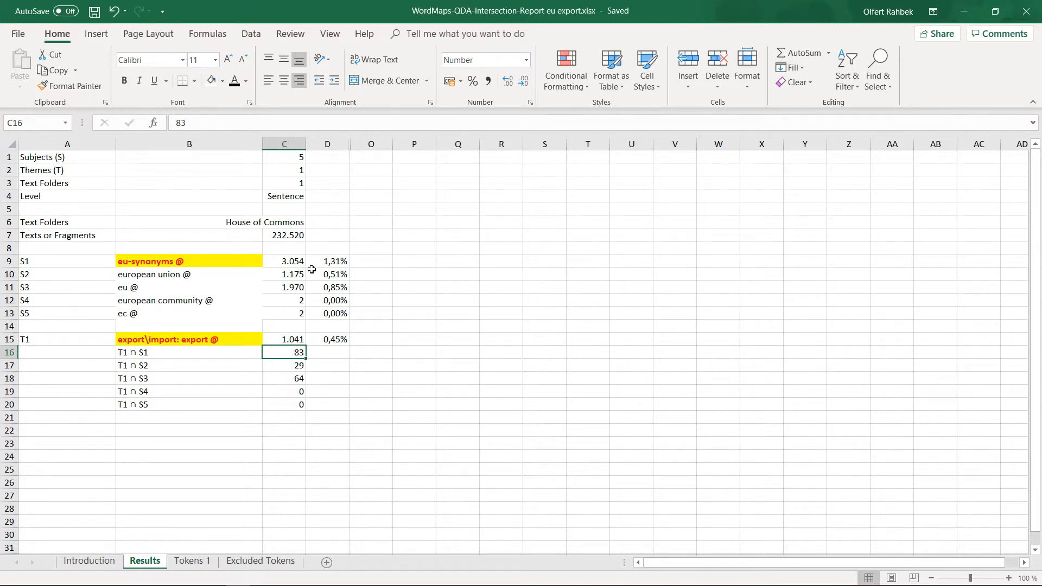
{"action": "left_click", "coordinate": [173, 365]}
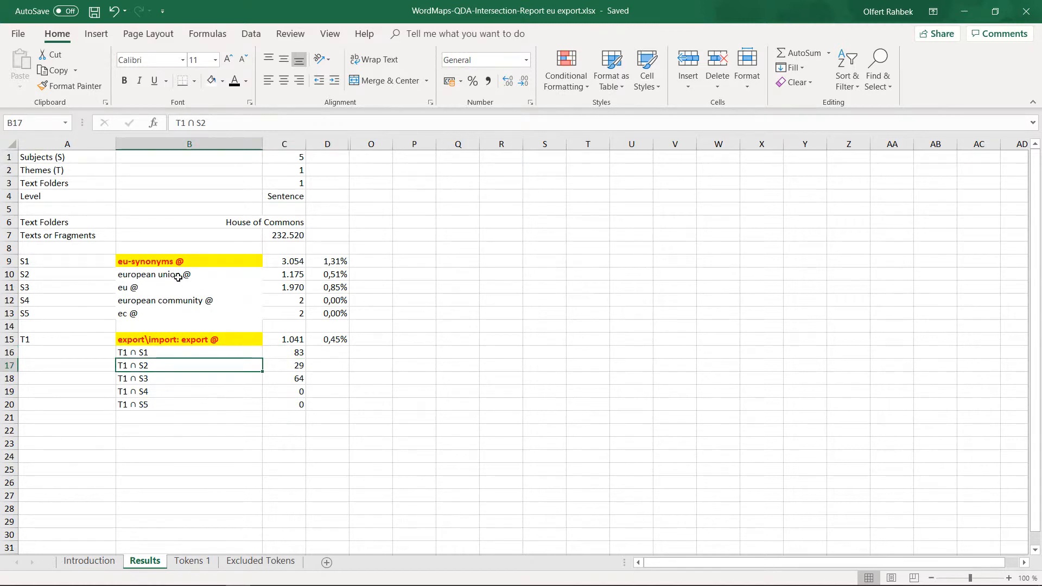
{"action": "left_click", "coordinate": [170, 277]}
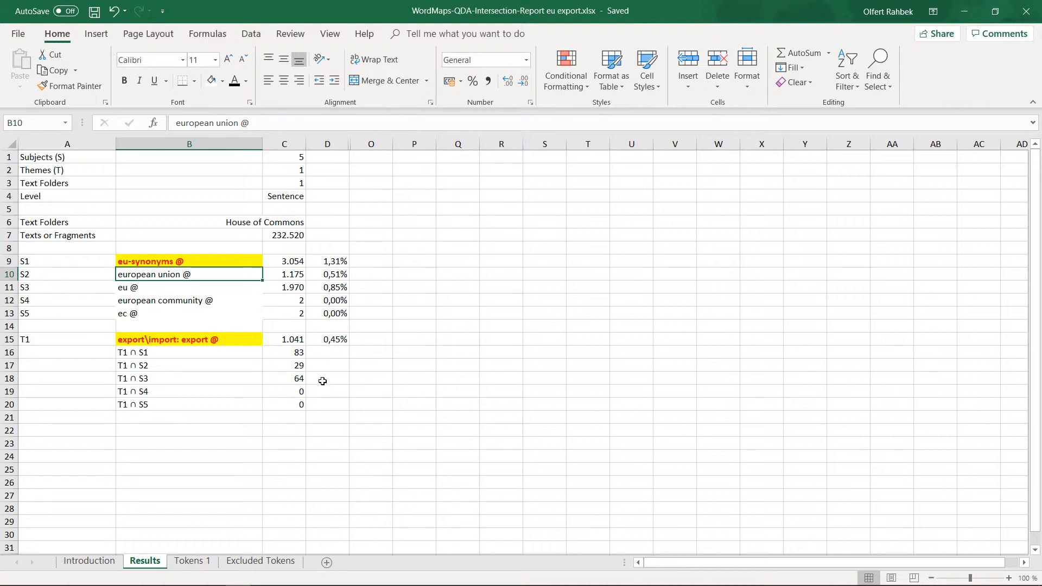
{"action": "left_click", "coordinate": [290, 379]}
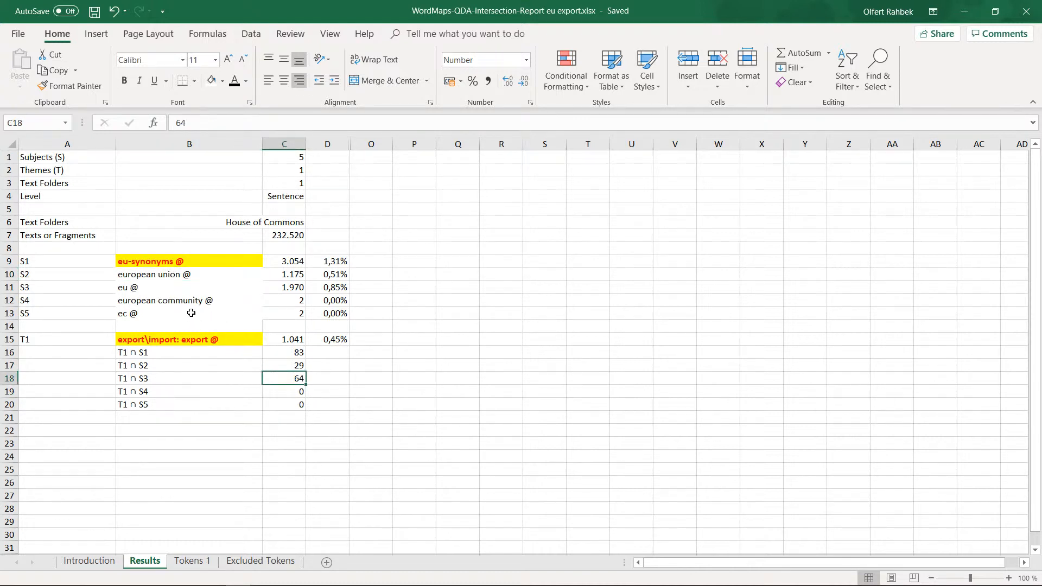
{"action": "left_click", "coordinate": [151, 287]}
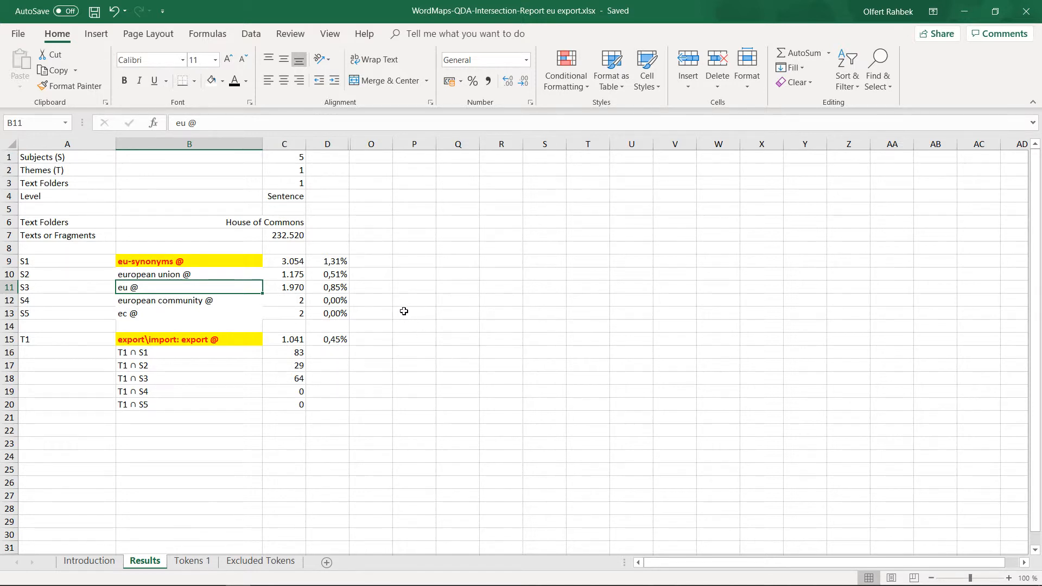
Unhide the hidden columns between D and O on the Results sheet
{"action": "left_click_drag", "start_coordinate": [328, 143], "coordinate": [361, 141]}
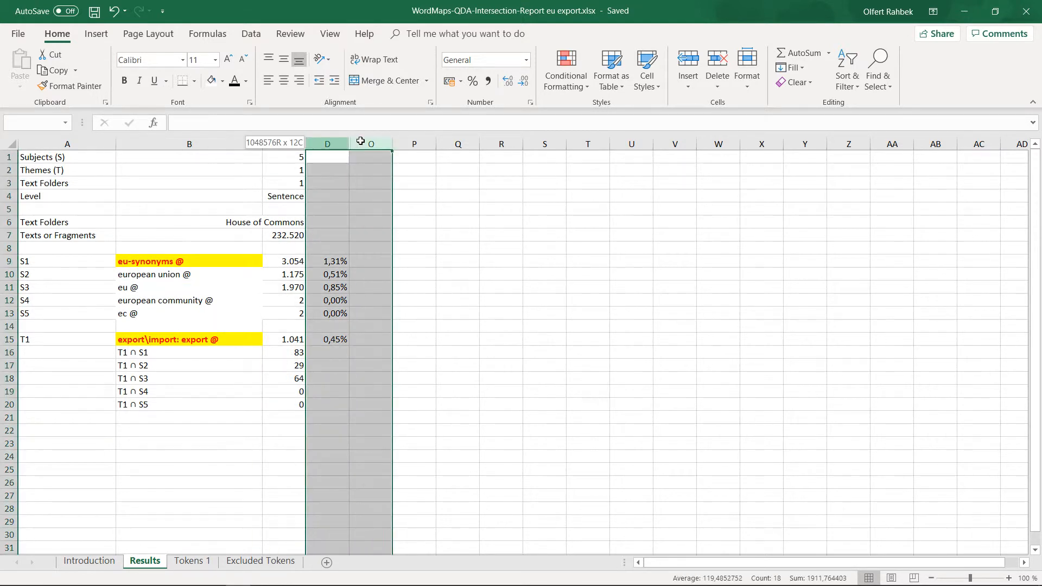
{"action": "right_click", "coordinate": [356, 171]}
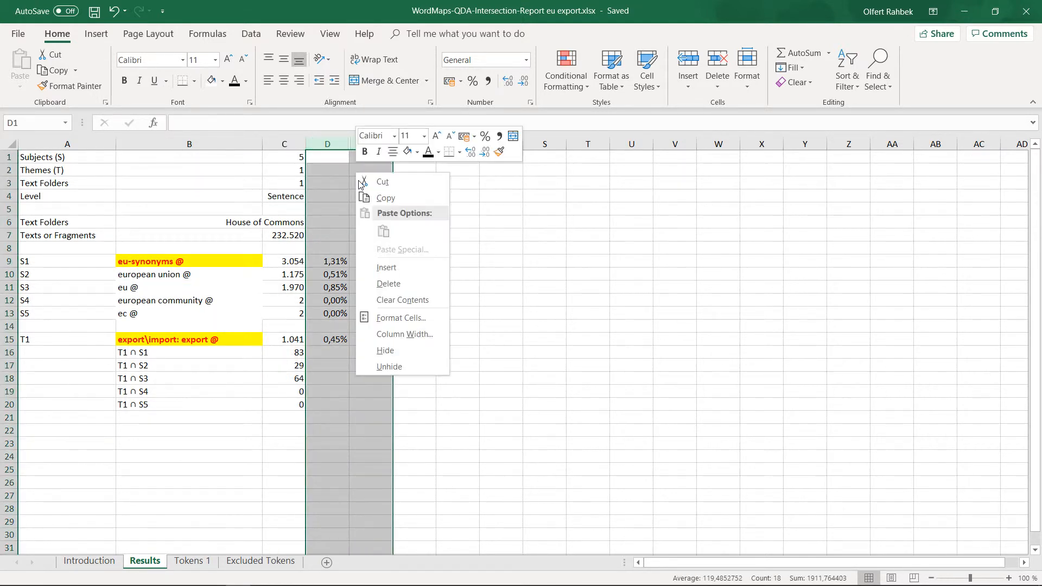
{"action": "left_click", "coordinate": [397, 367]}
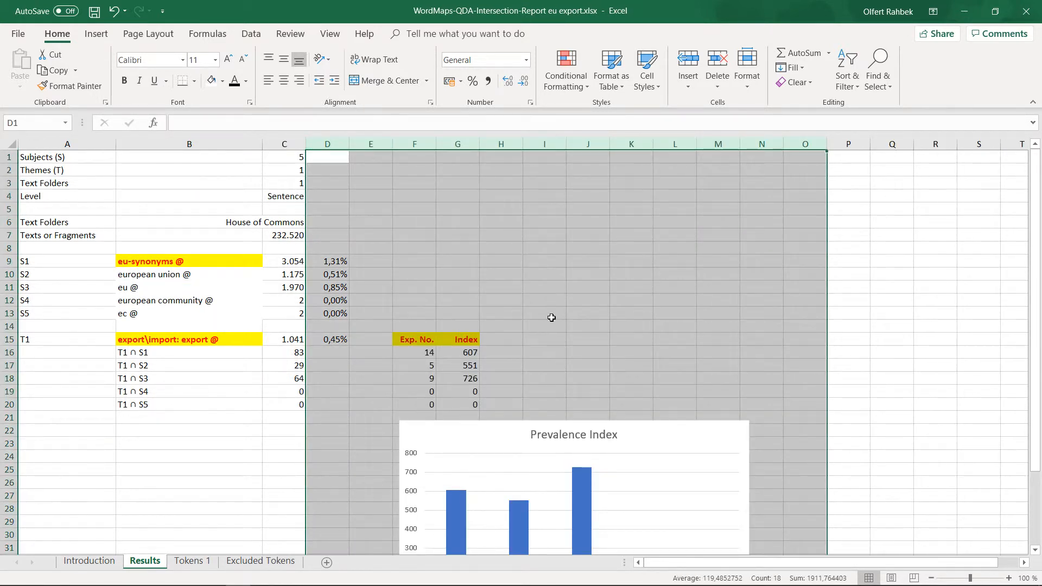
Examine the Exp. No. formulas in F16:F18 together with the percentages, subjects and export theme they relate to
{"action": "left_click", "coordinate": [417, 353]}
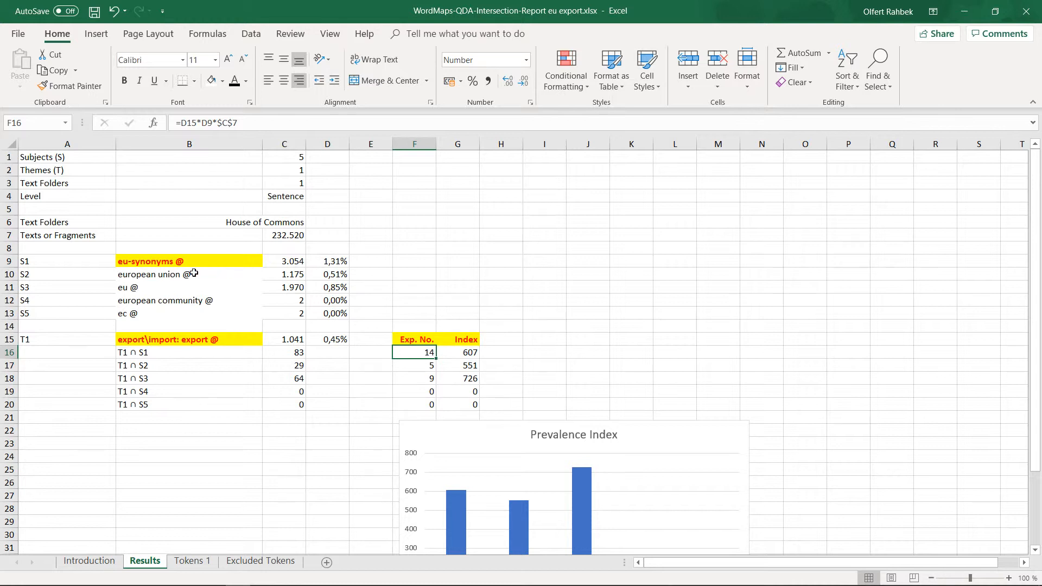
{"action": "left_click", "coordinate": [332, 261]}
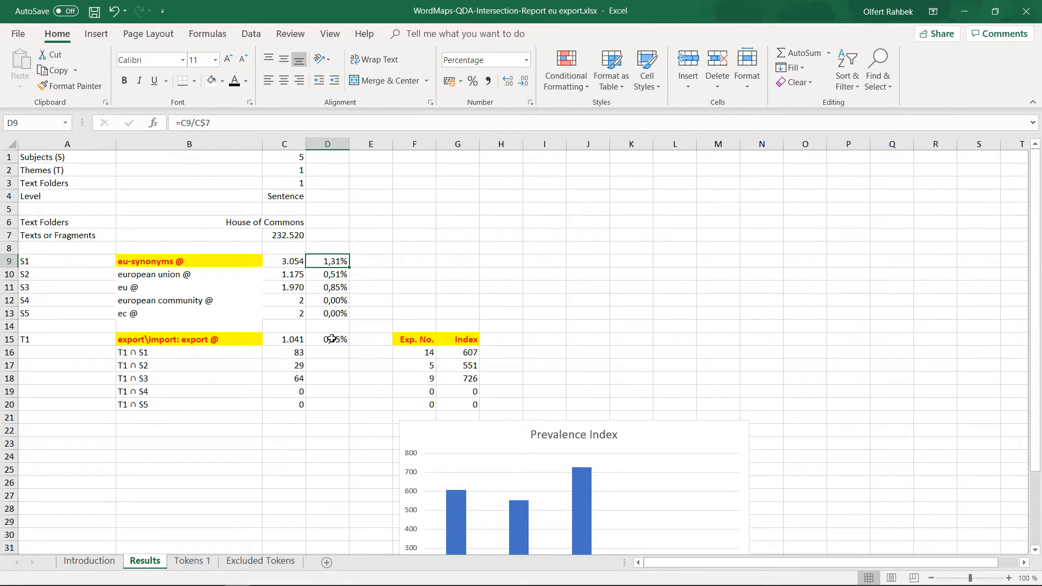
{"action": "left_click", "coordinate": [432, 353]}
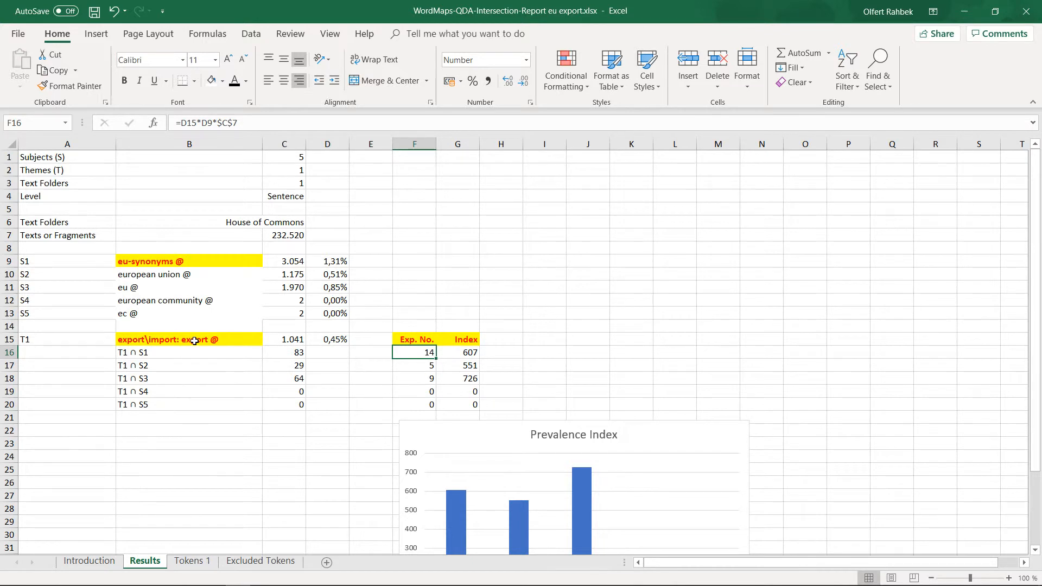
{"action": "left_click", "coordinate": [408, 364]}
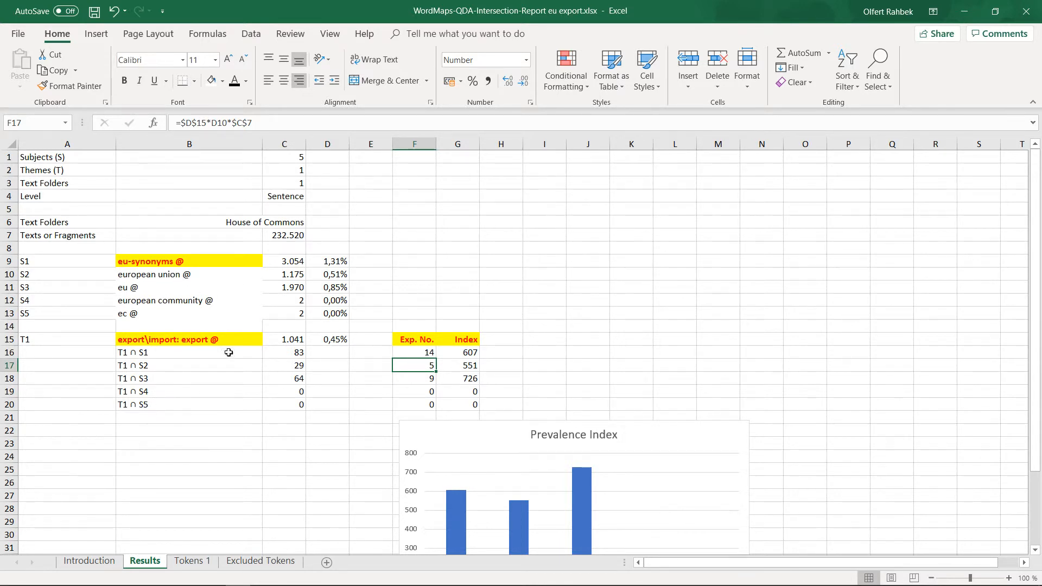
{"action": "left_click", "coordinate": [414, 380]}
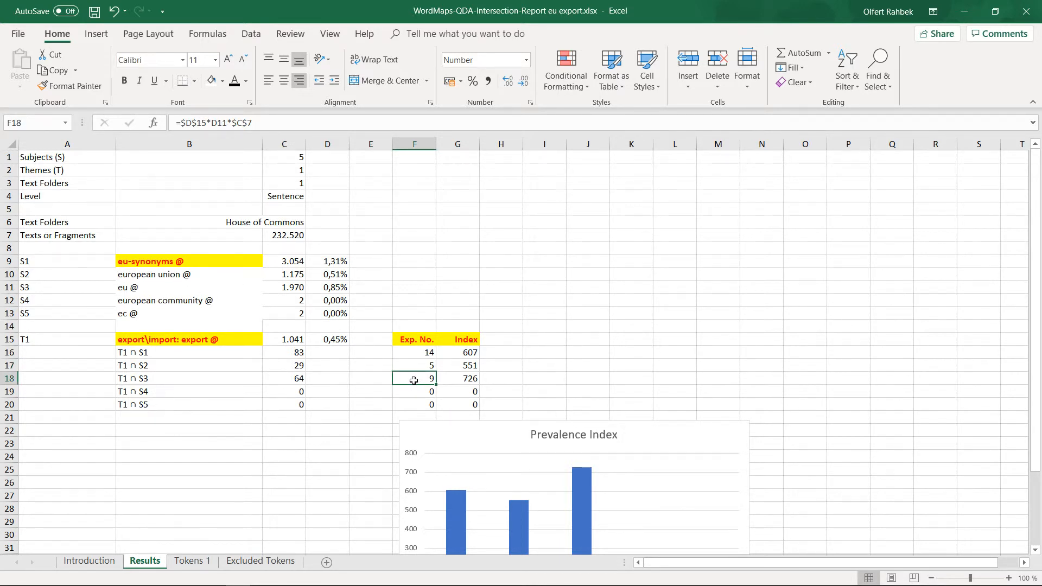
{"action": "left_click", "coordinate": [166, 290]}
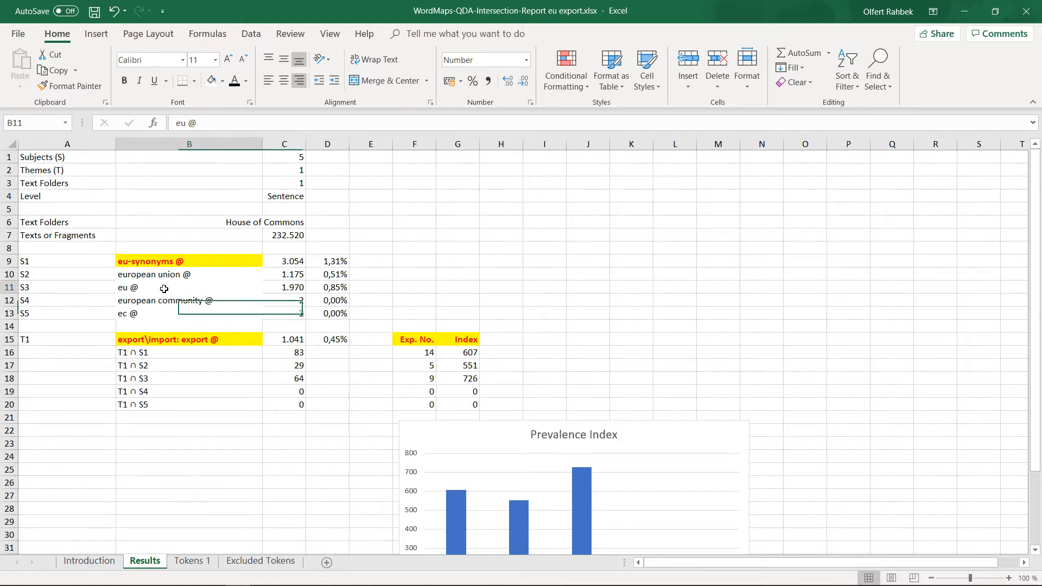
{"action": "left_click", "coordinate": [207, 340]}
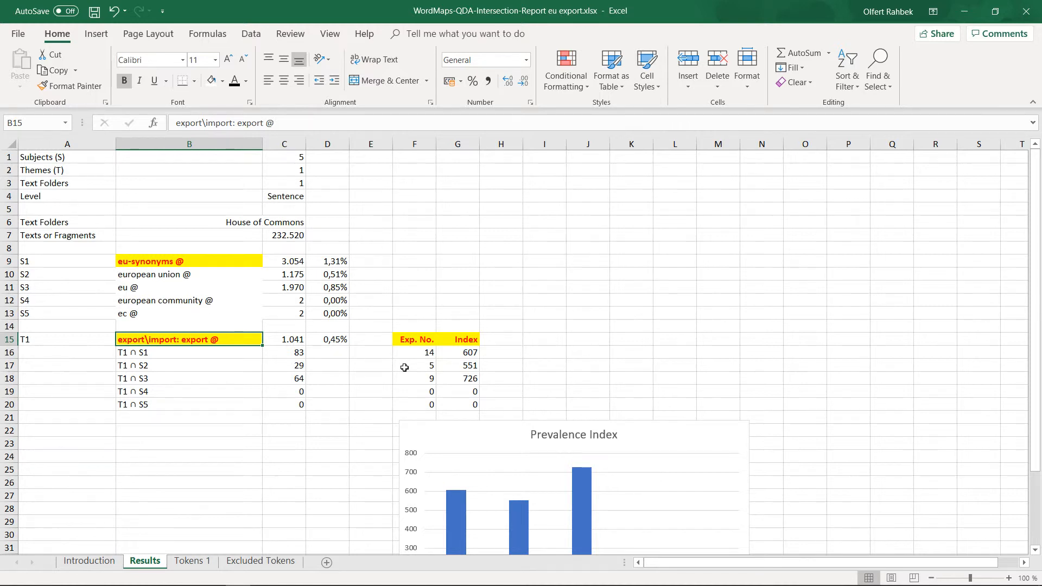
Review the Index values in G16:G20 alongside the Prevalence Index chart
{"action": "scroll", "coordinate": [763, 356], "scroll_direction": "down", "scroll_amount": 3}
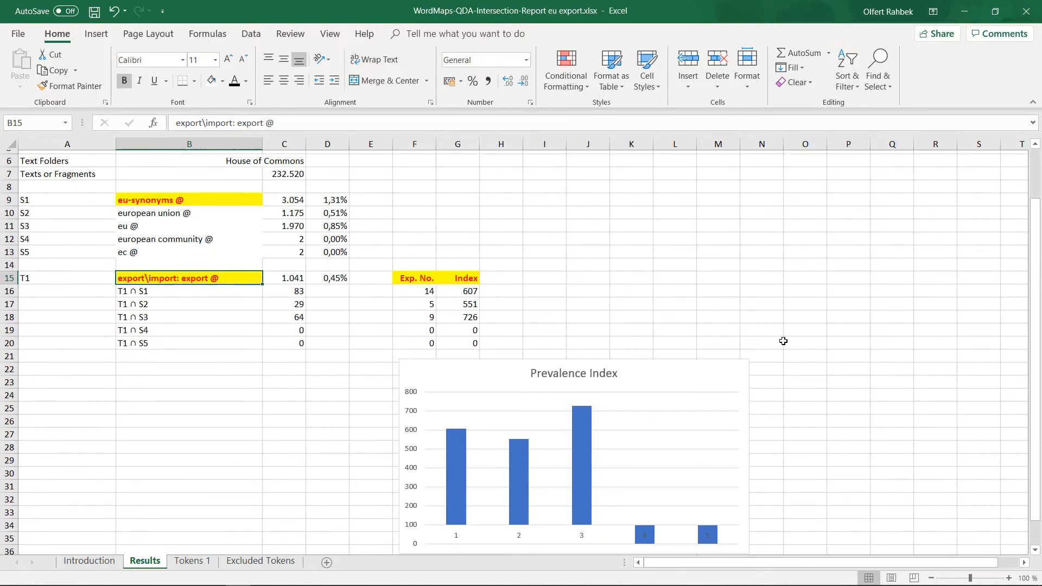
{"action": "scroll", "coordinate": [785, 340], "scroll_direction": "down", "scroll_amount": 1}
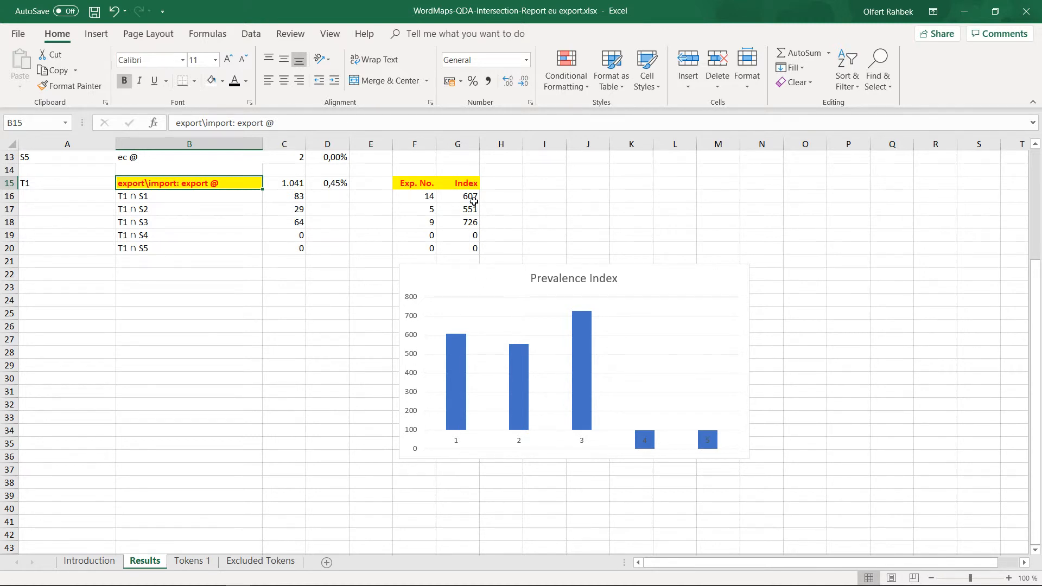
{"action": "left_click_drag", "start_coordinate": [470, 196], "coordinate": [470, 248]}
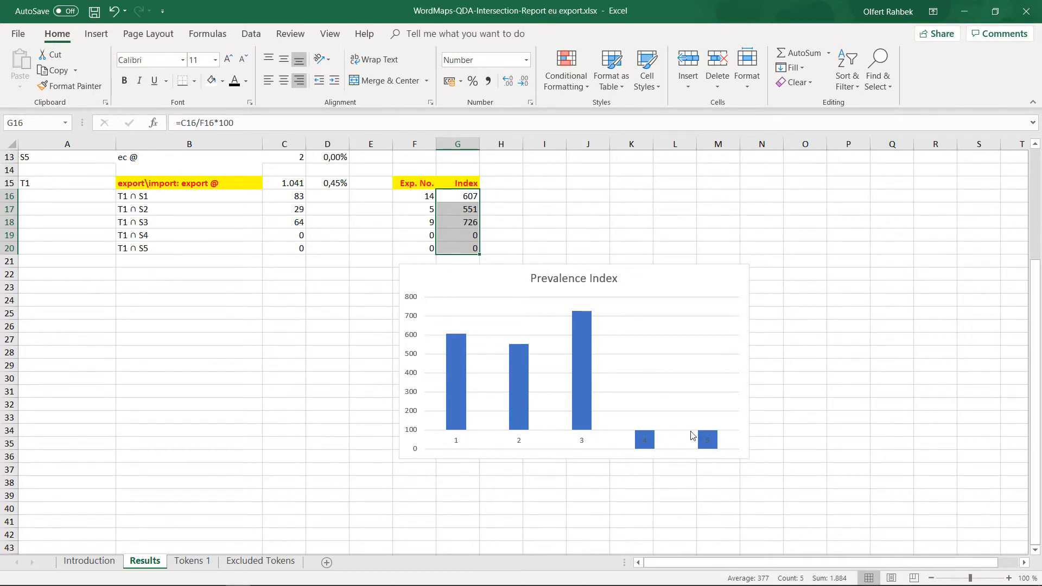
{"action": "left_click", "coordinate": [683, 222]}
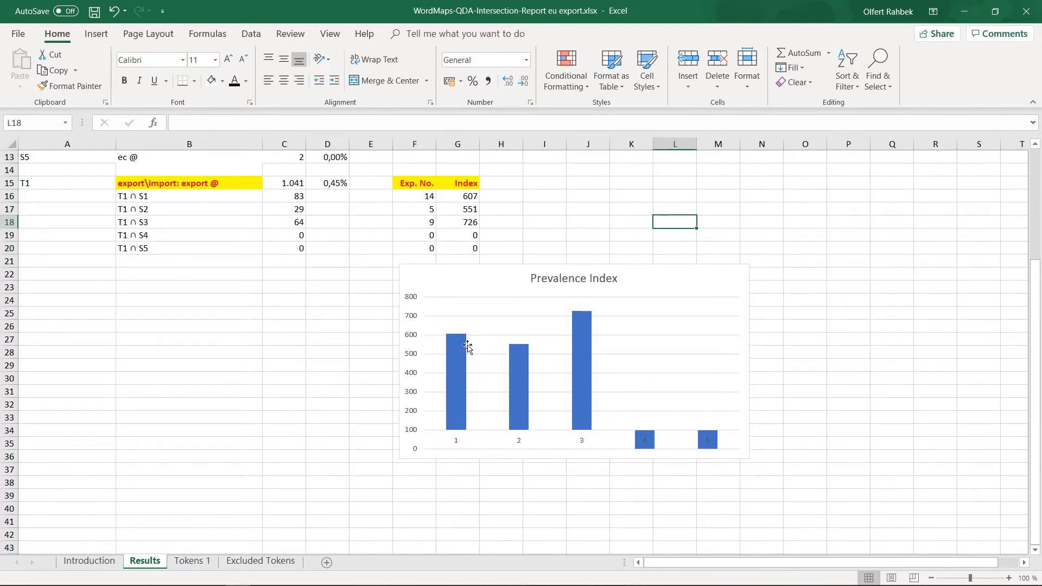
Compare the first three Prevalence Index bars with the subjects european union and eu, and check the ec subject's count in row 13
{"action": "mouse_move", "coordinate": [466, 340]}
{"action": "scroll", "coordinate": [287, 229], "scroll_direction": "up", "scroll_amount": 2}
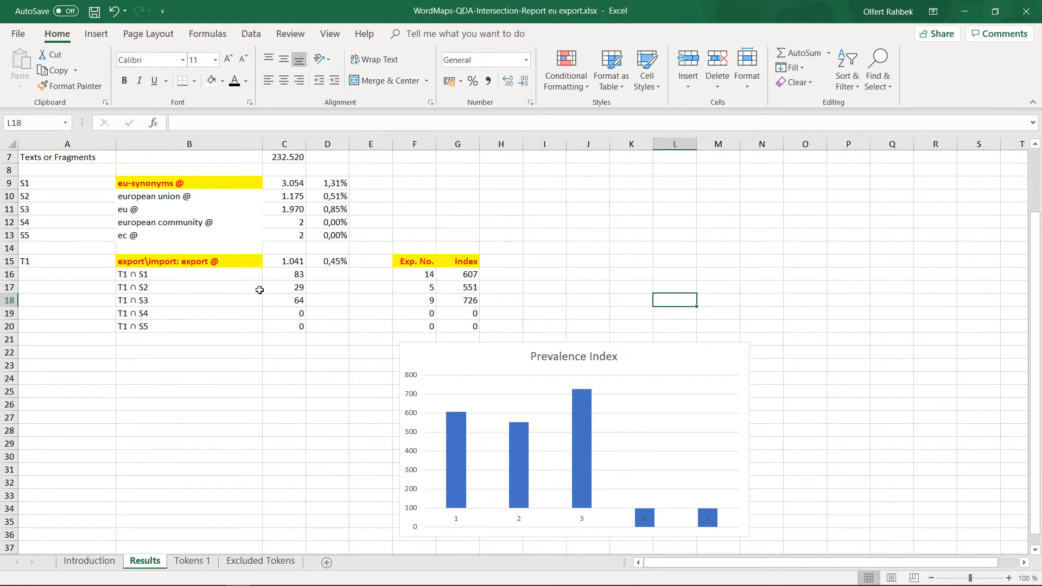
{"action": "mouse_move", "coordinate": [524, 436]}
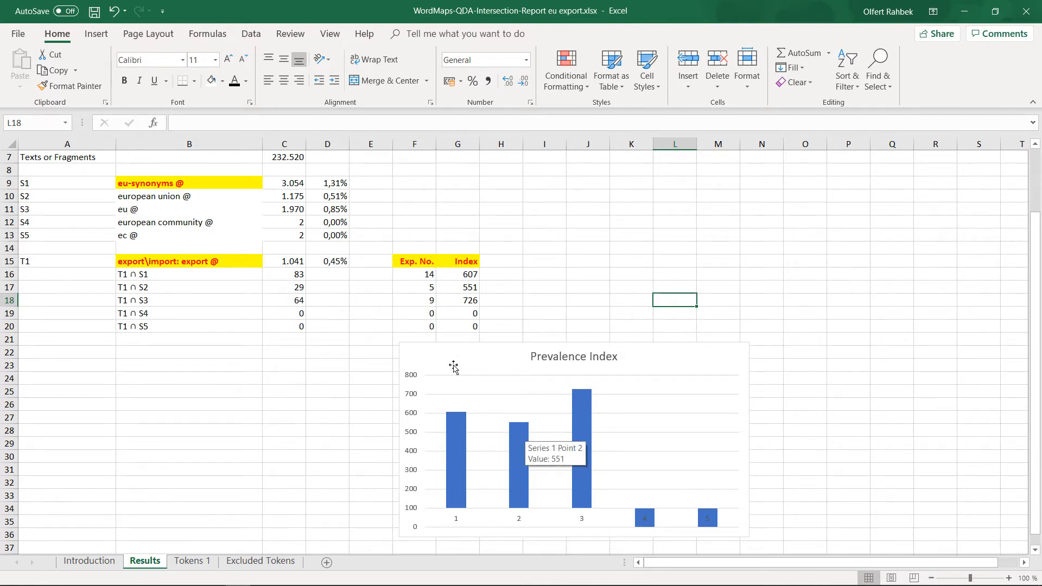
{"action": "left_click", "coordinate": [162, 196]}
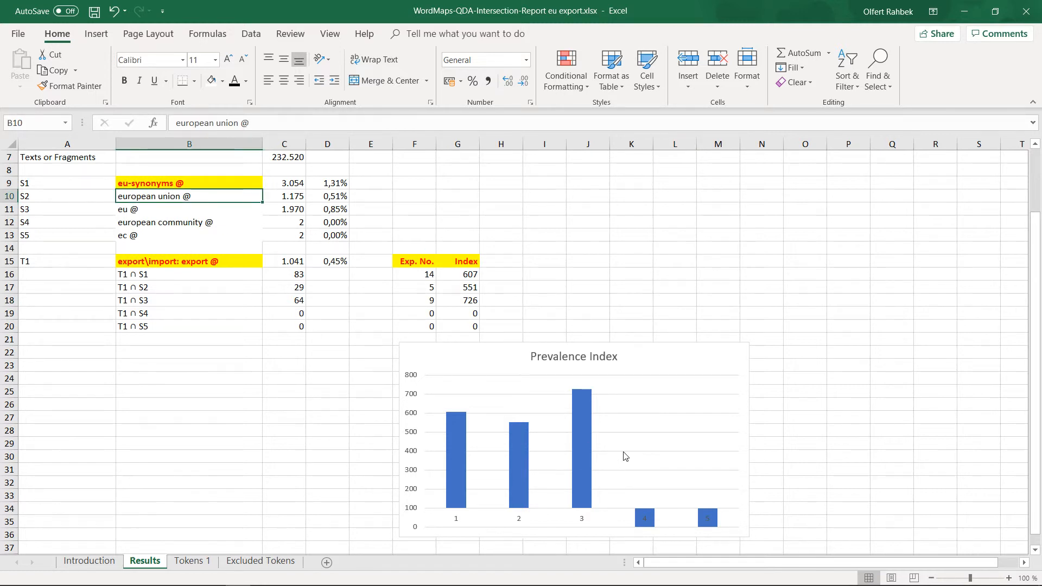
{"action": "mouse_move", "coordinate": [591, 398]}
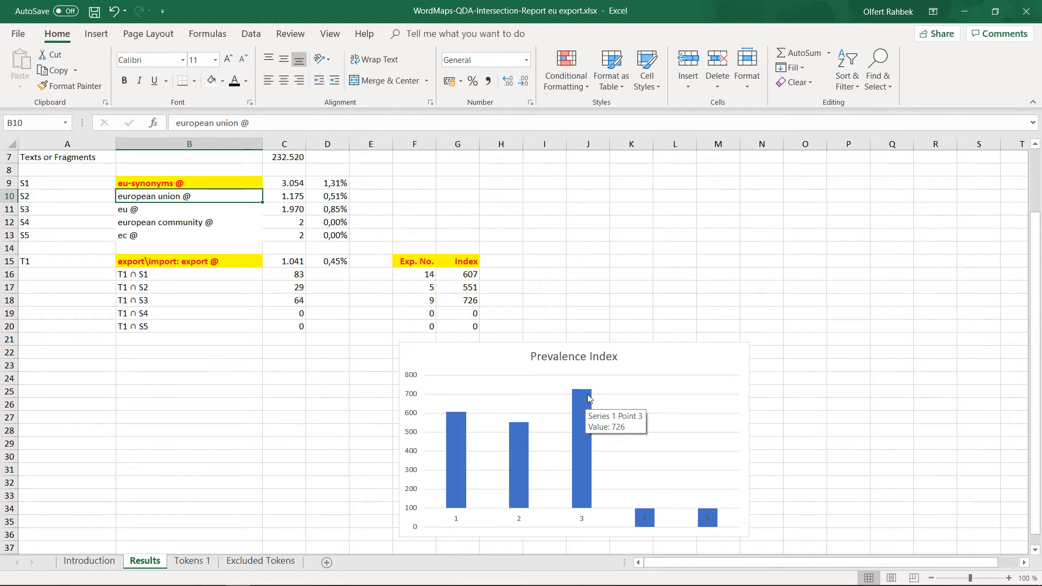
{"action": "left_click", "coordinate": [148, 210]}
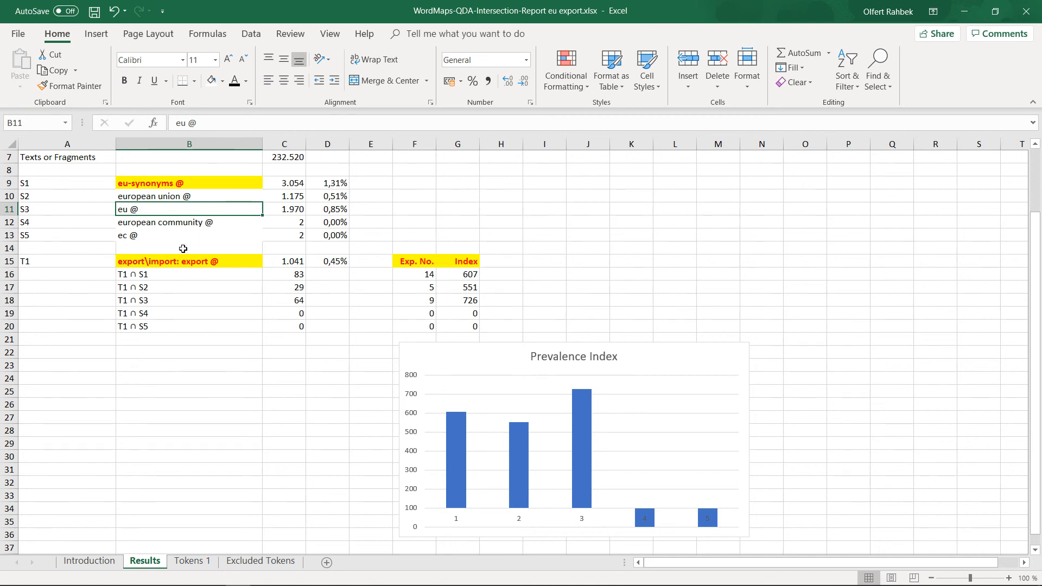
{"action": "left_click", "coordinate": [132, 235]}
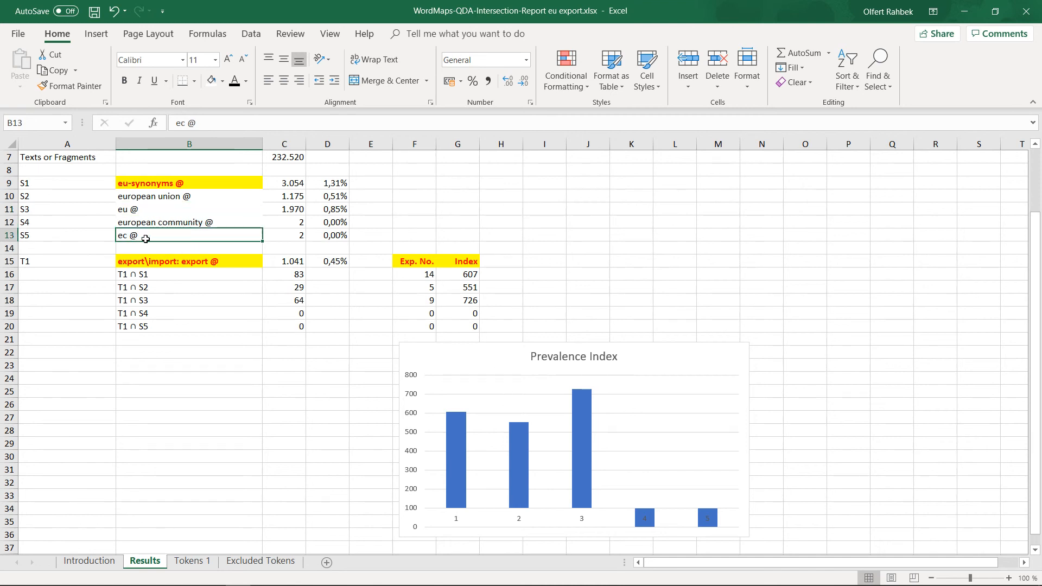
{"action": "left_click", "coordinate": [266, 236], "text": "shift"}
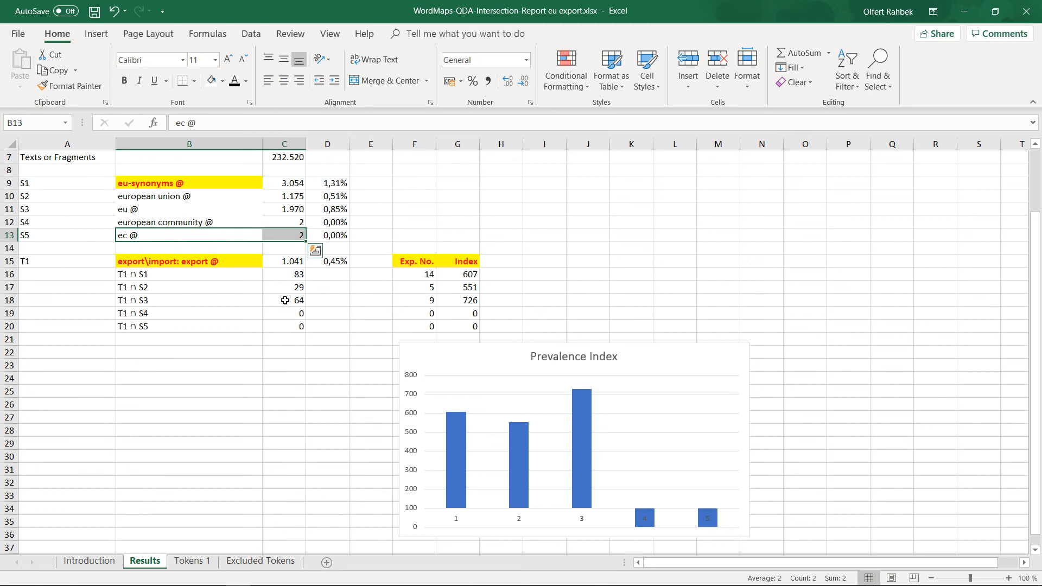